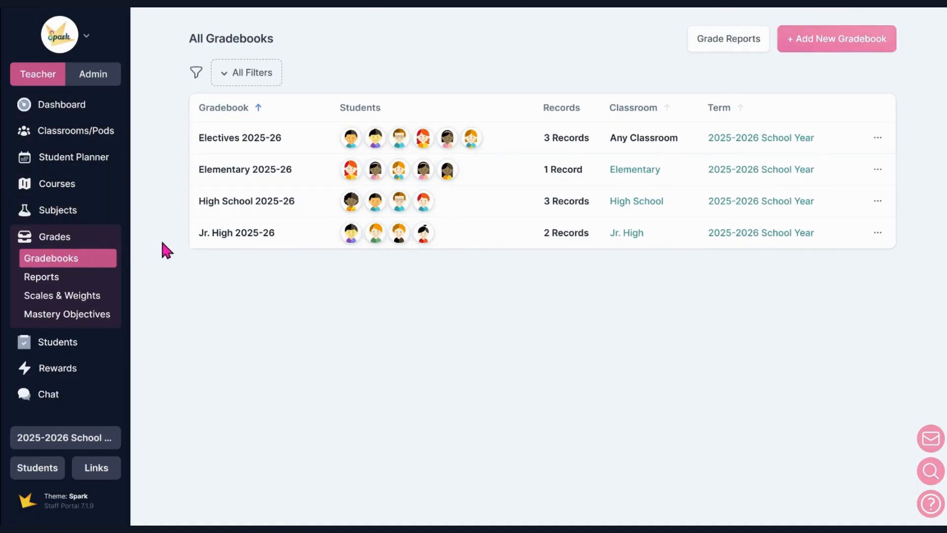
In the Electives 2025-26 gradebook, start a new grade record named P.E. with the fourth listed instructor and the P.E. subject.
click(246, 146)
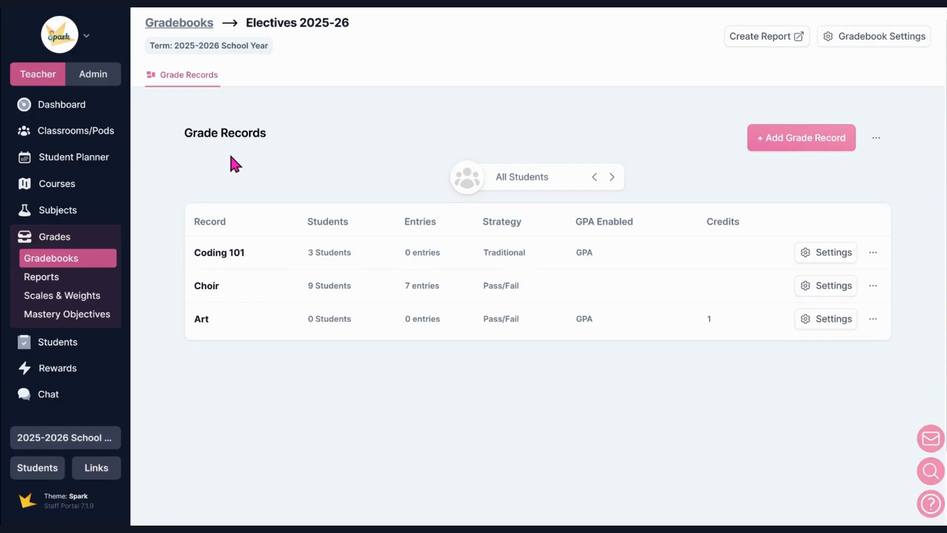
click(789, 143)
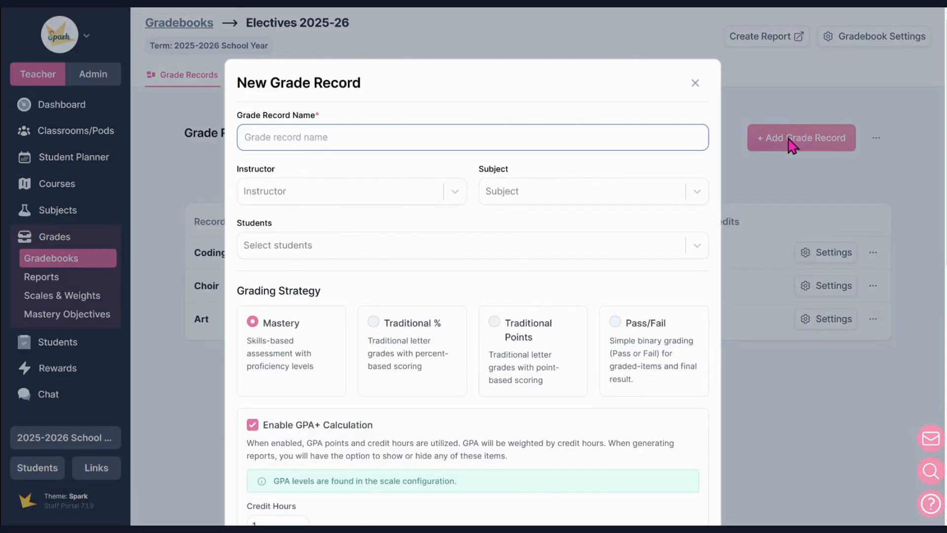
text(P.E.)
click(456, 191)
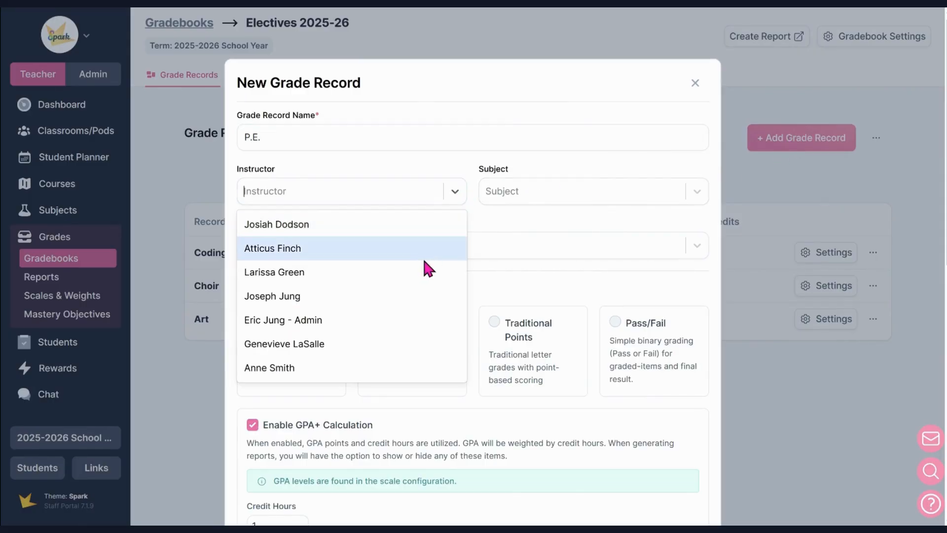
click(413, 296)
click(587, 195)
scroll(557, 296, down, 3)
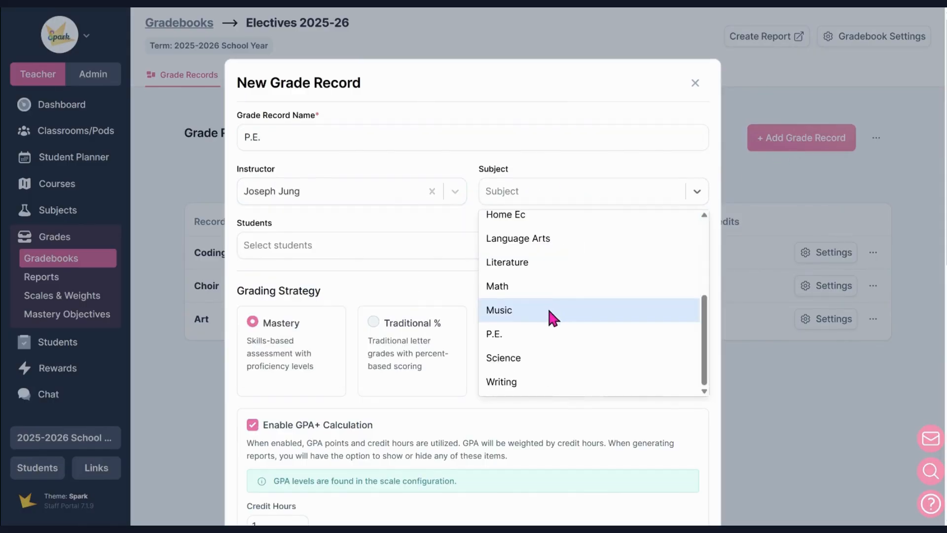
click(541, 335)
Add the first four listed students to the new grade record.
click(528, 251)
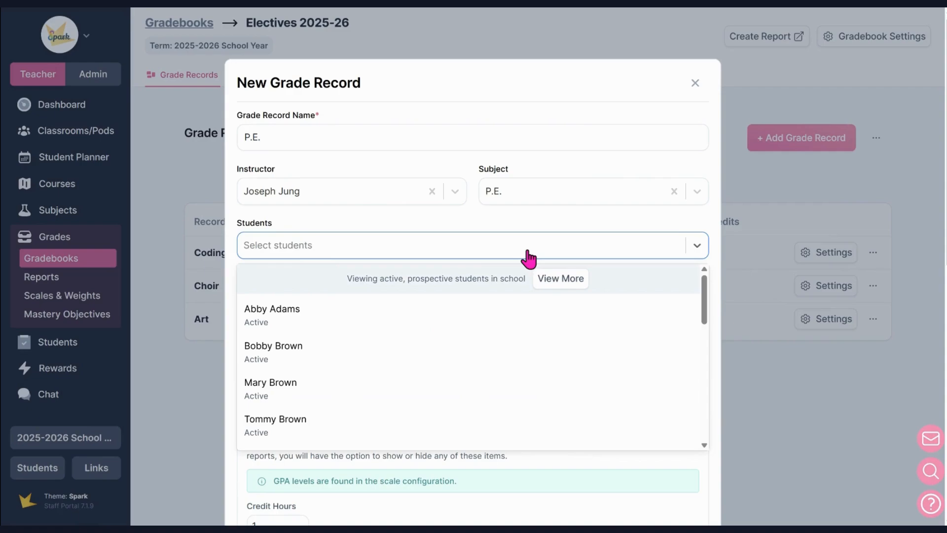
click(484, 317)
click(485, 316)
click(484, 317)
click(485, 316)
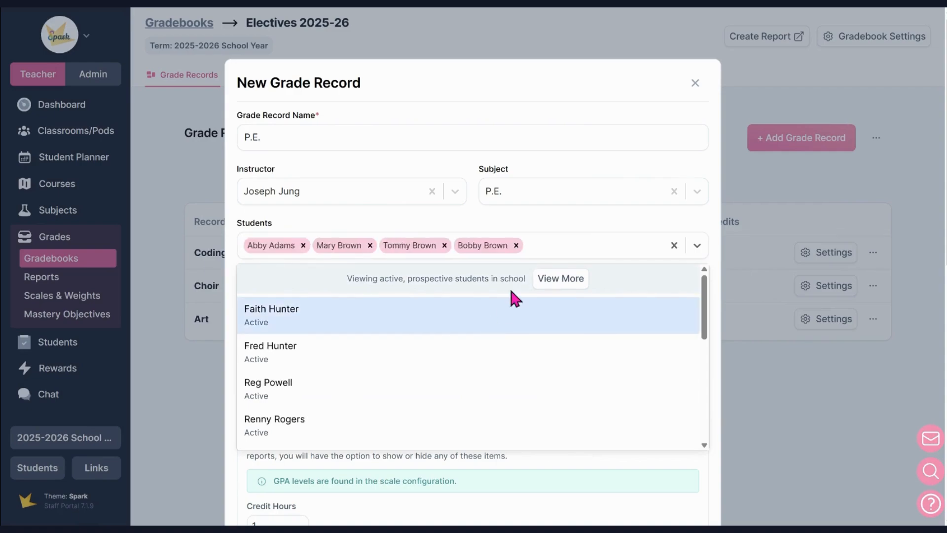
click(548, 218)
Set the grading strategy to Pass/Fail and the credit hours to 0.5, and create the record.
scroll(553, 249, down, 3)
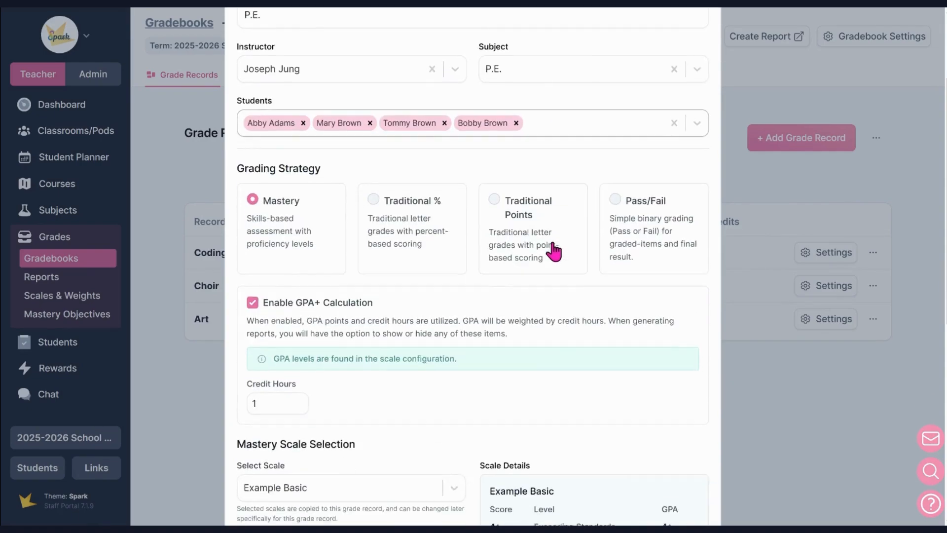
click(631, 227)
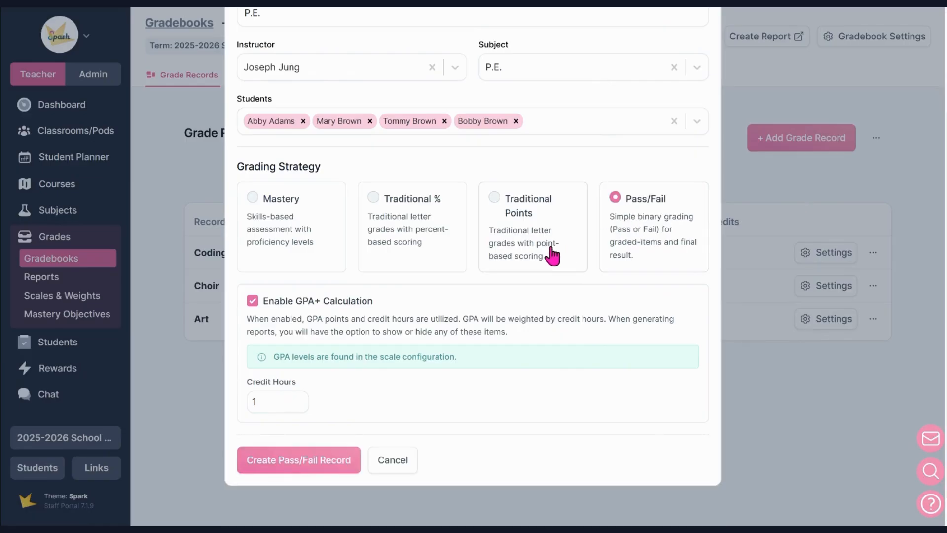
scroll(416, 284, down, 1)
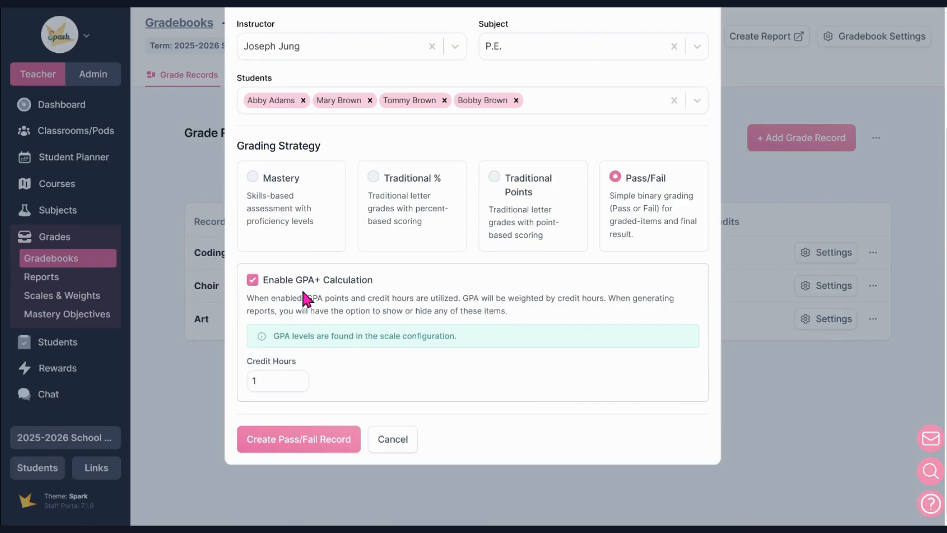
drag(271, 380, 243, 387)
click(332, 444)
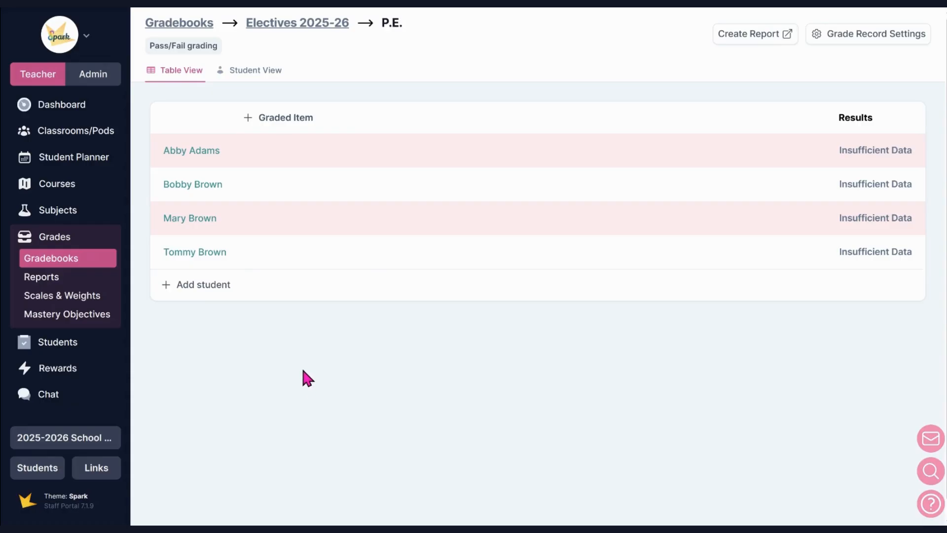
Add a graded item named Day 1 to the P.E. record.
click(270, 123)
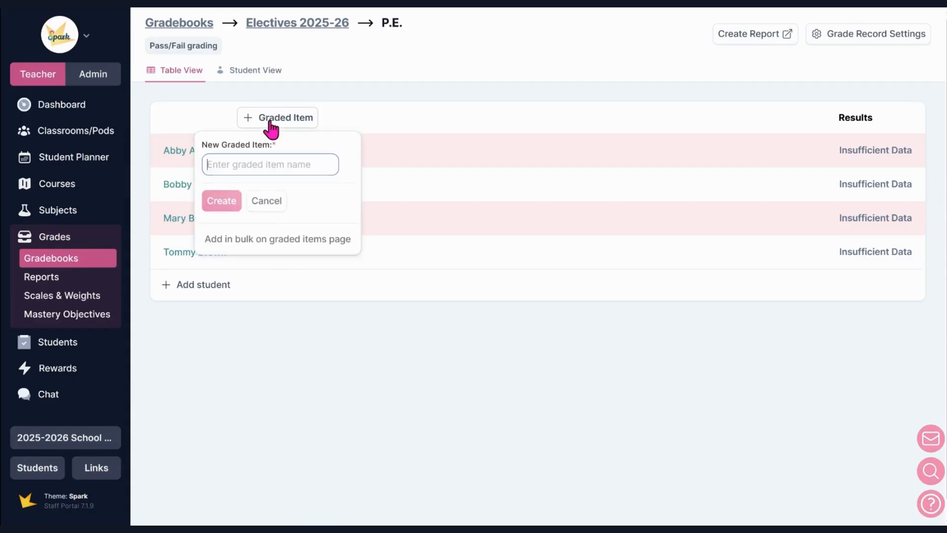
text(Da)
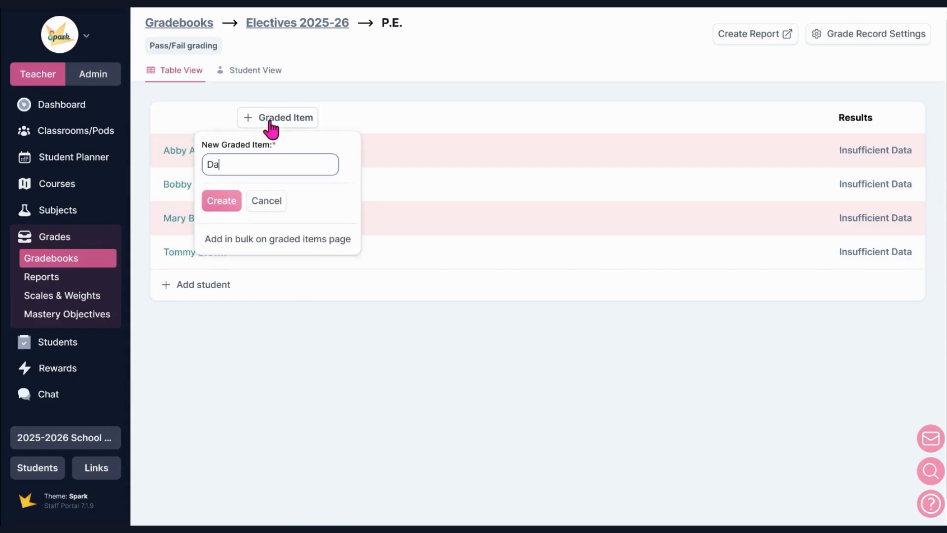
text(y 1)
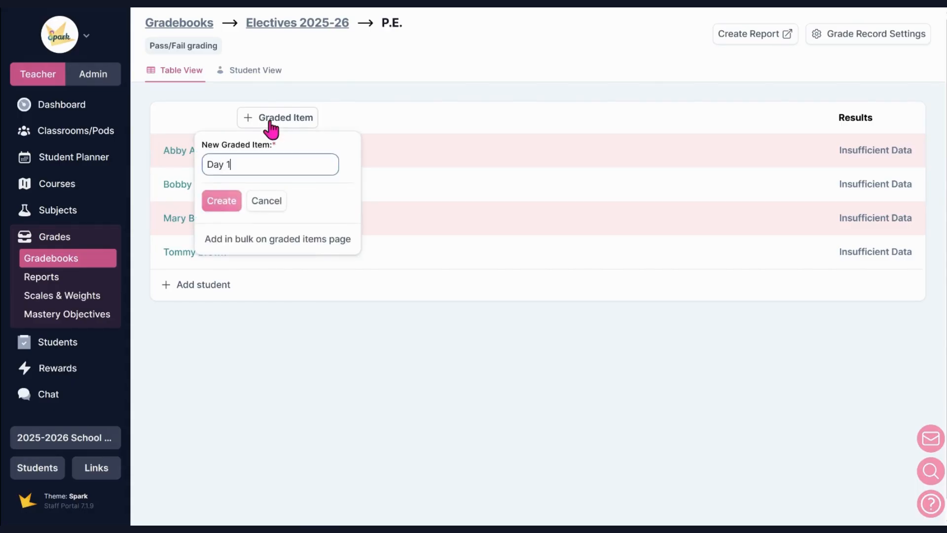
click(209, 200)
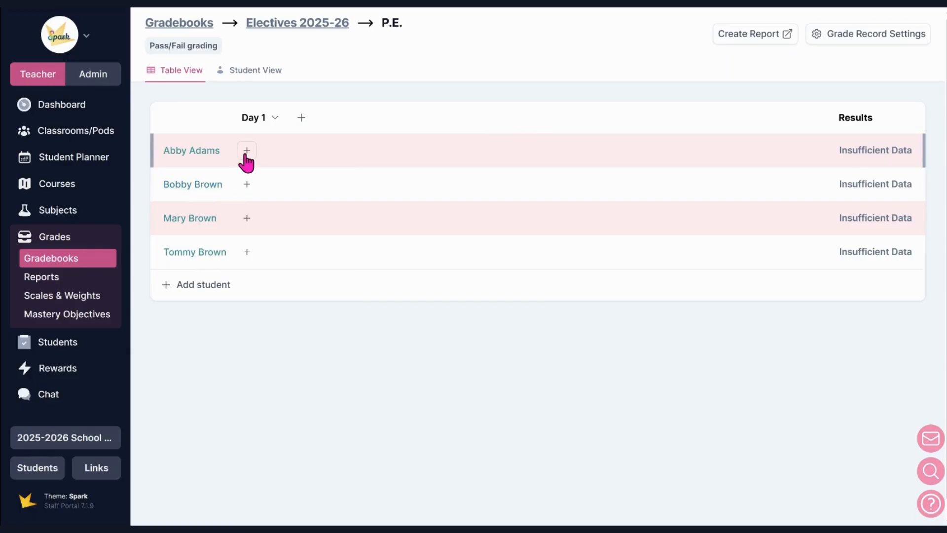
Record a pass on Day 1 for the first student and a fail for the second student.
click(245, 152)
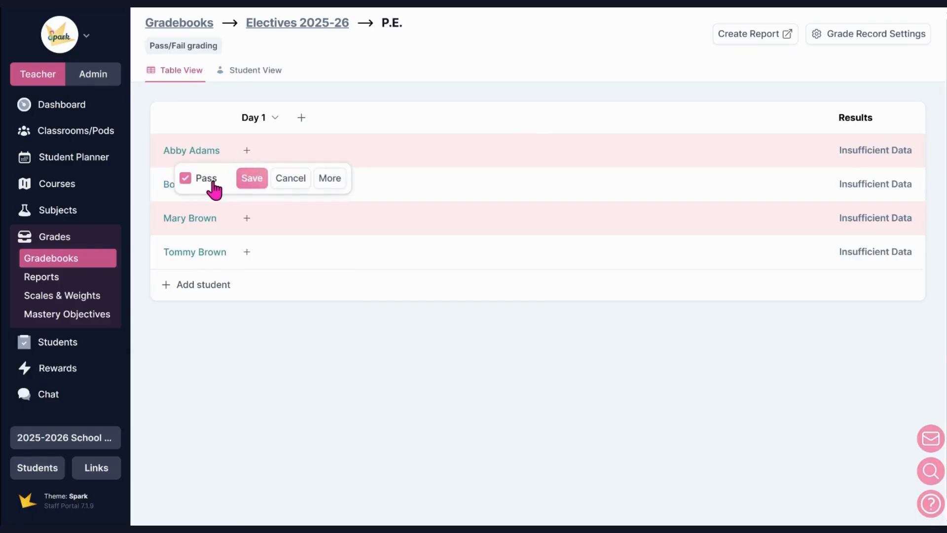
click(213, 181)
click(212, 181)
click(246, 183)
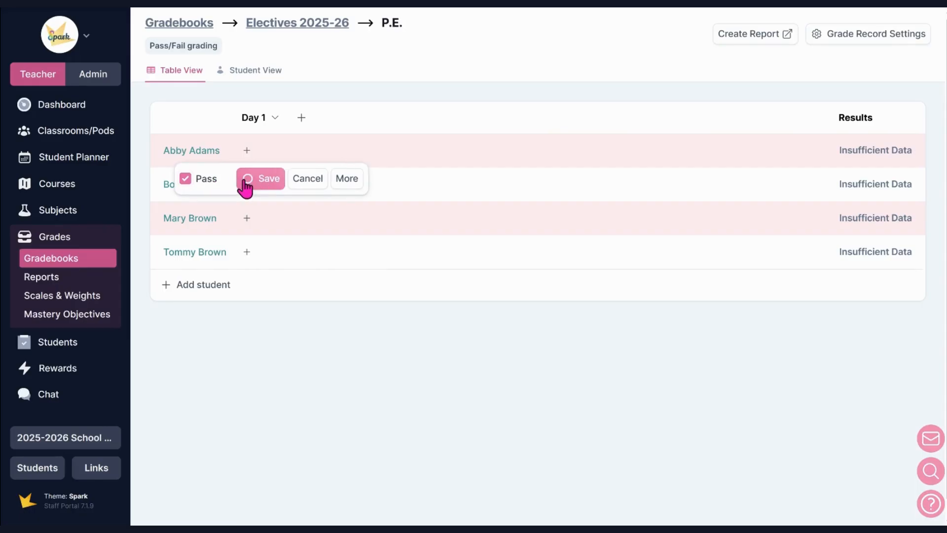
click(245, 186)
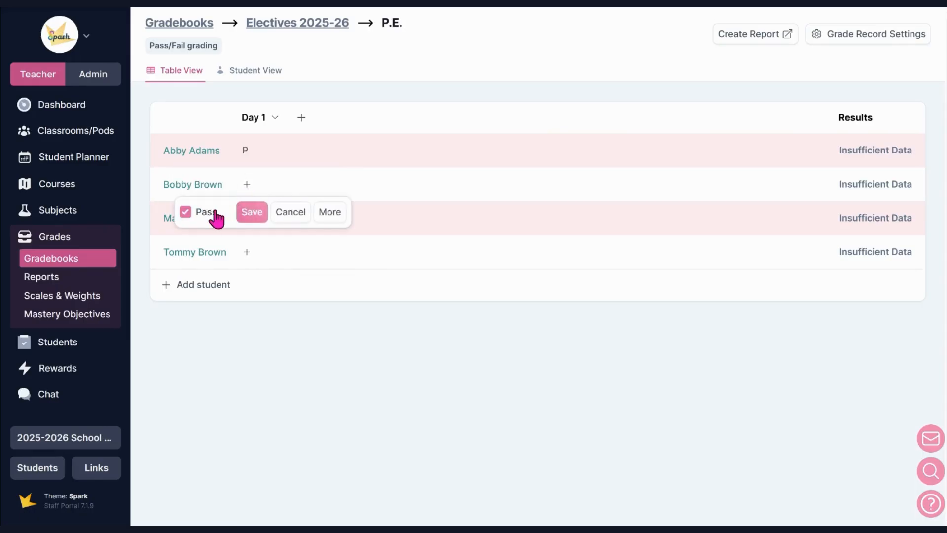
click(215, 214)
click(253, 213)
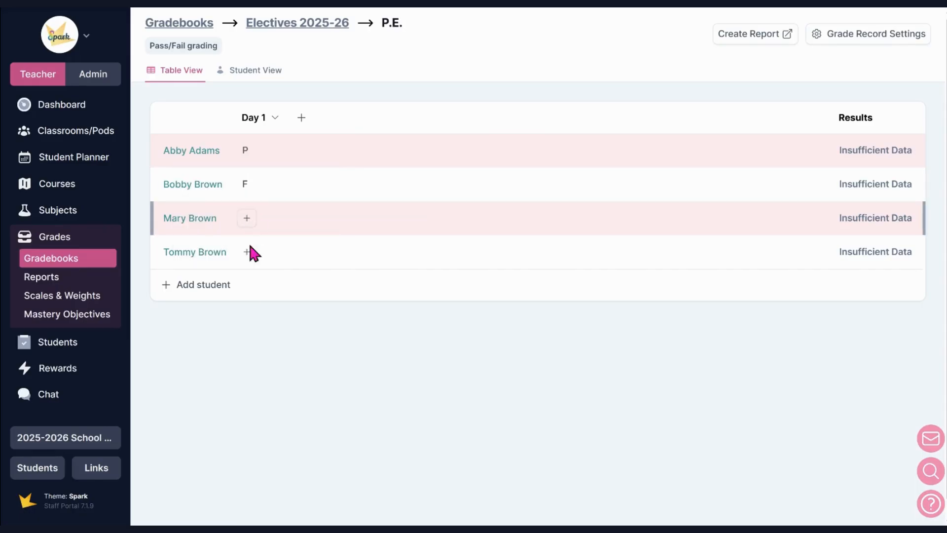
In the student view, select the third student and save a Day 1 result of Pass.
click(255, 70)
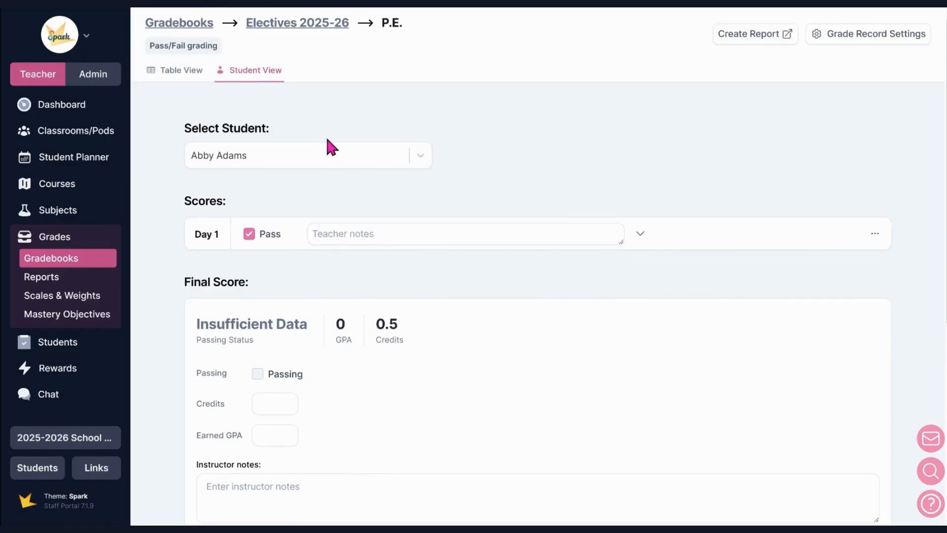
scroll(326, 140, down, 4)
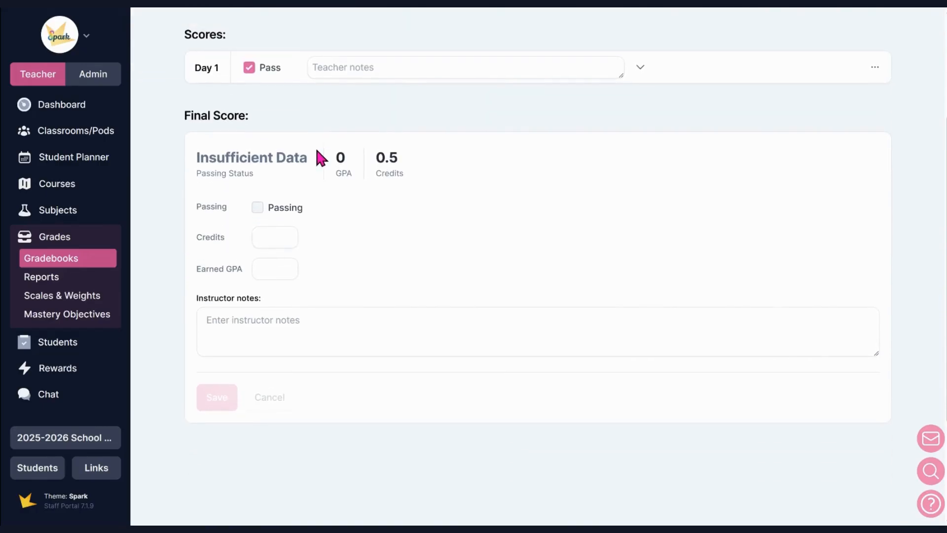
scroll(313, 143, up, 1)
click(302, 32)
click(283, 147)
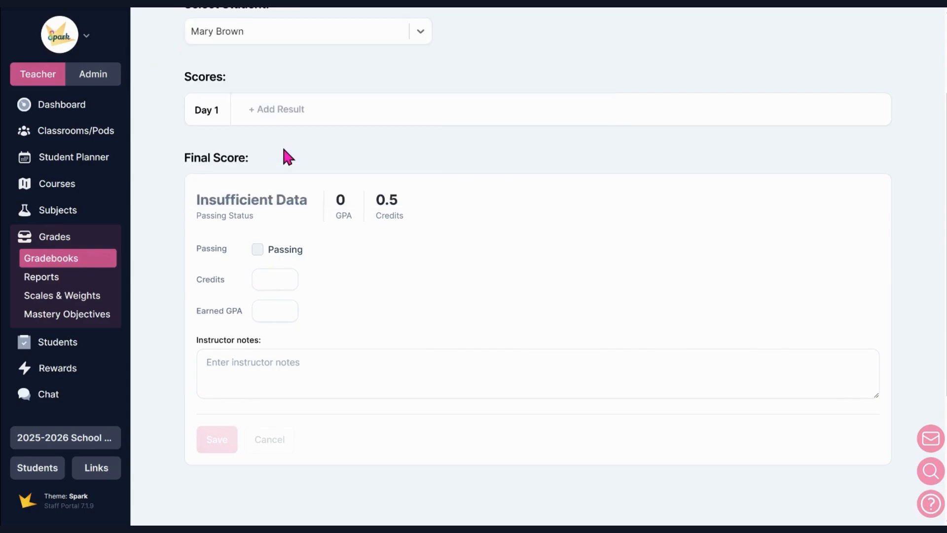
click(279, 111)
click(264, 114)
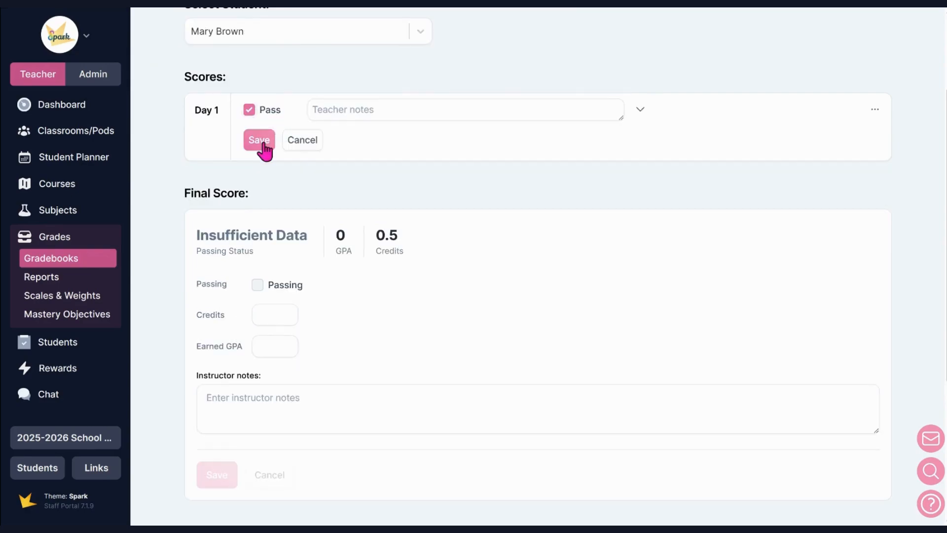
click(259, 140)
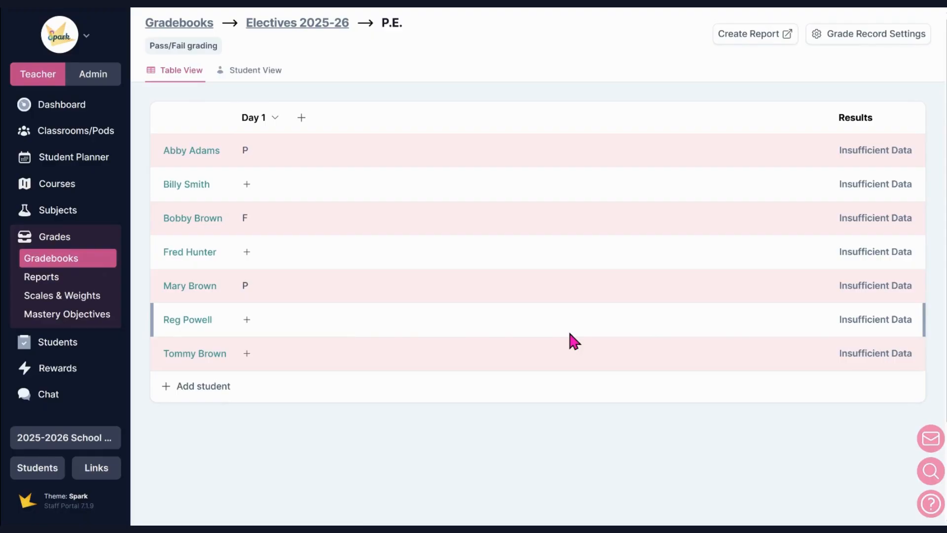
Open the submissions and grades of the P.E. Class assignment due Monday, August 25 in the High School classroom.
click(95, 171)
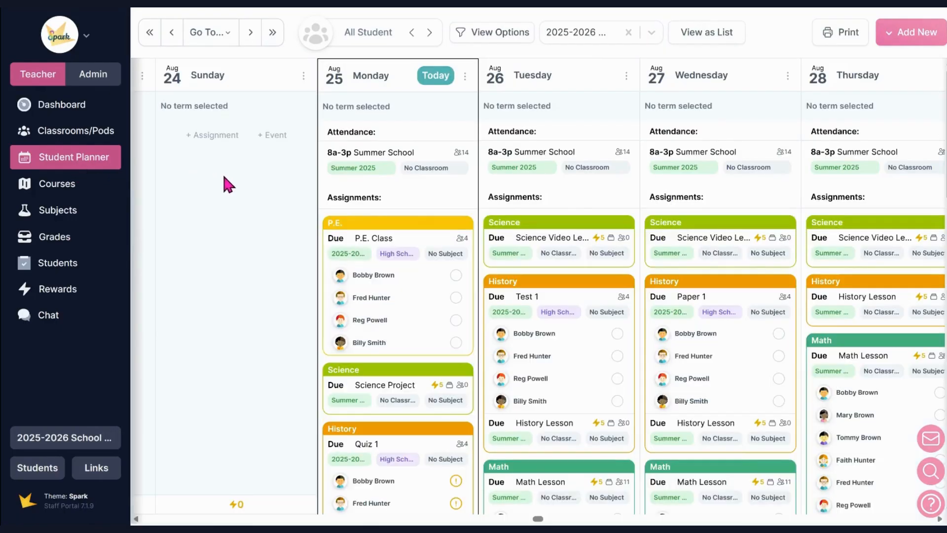
scroll(538, 183, down, 6)
scroll(536, 188, up, 6)
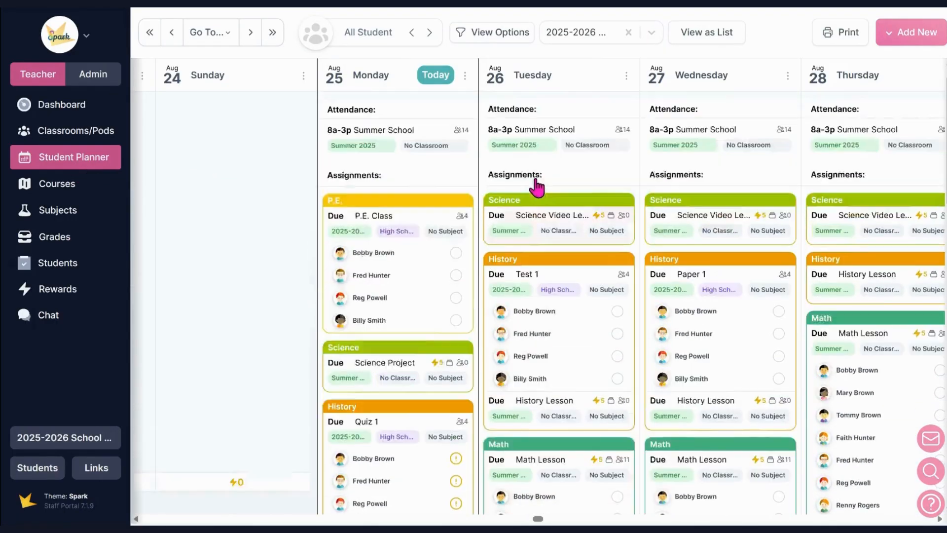
scroll(537, 187, up, 1)
click(101, 139)
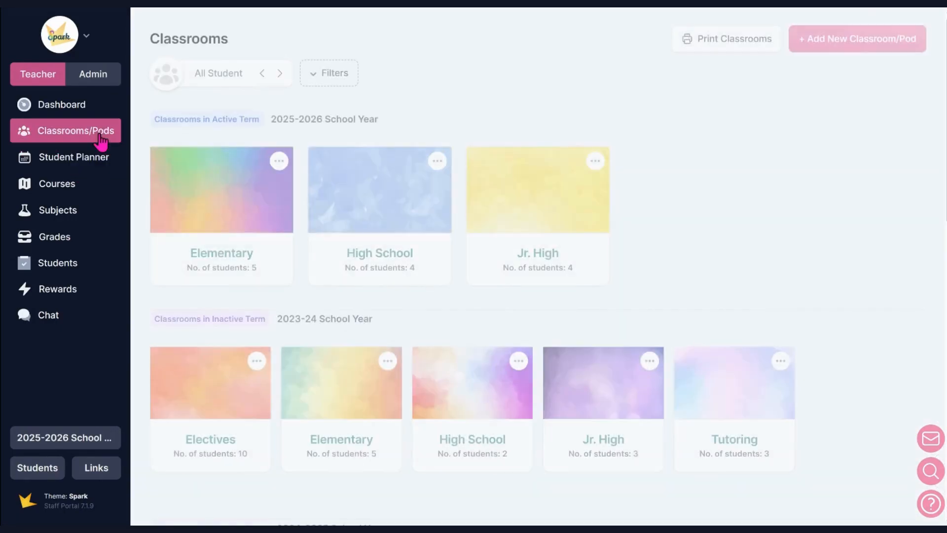
click(345, 187)
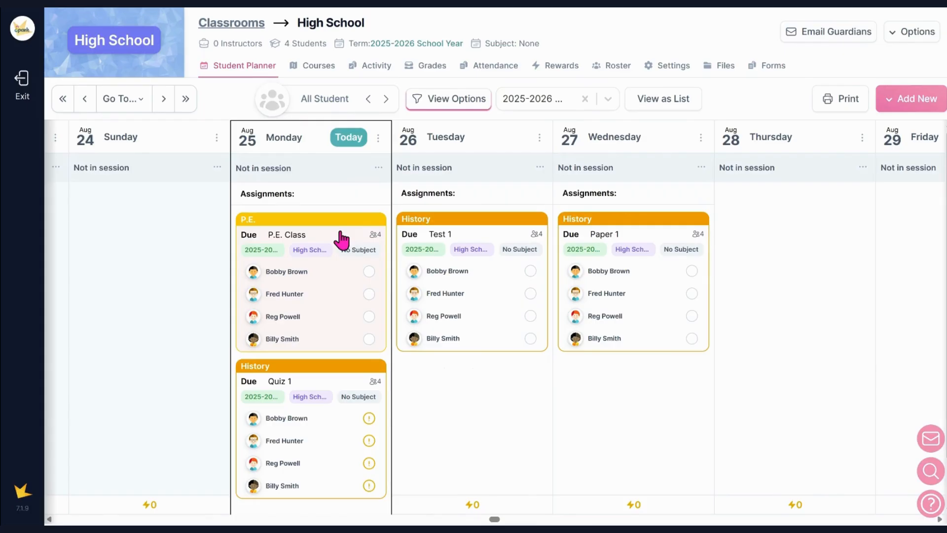
click(340, 241)
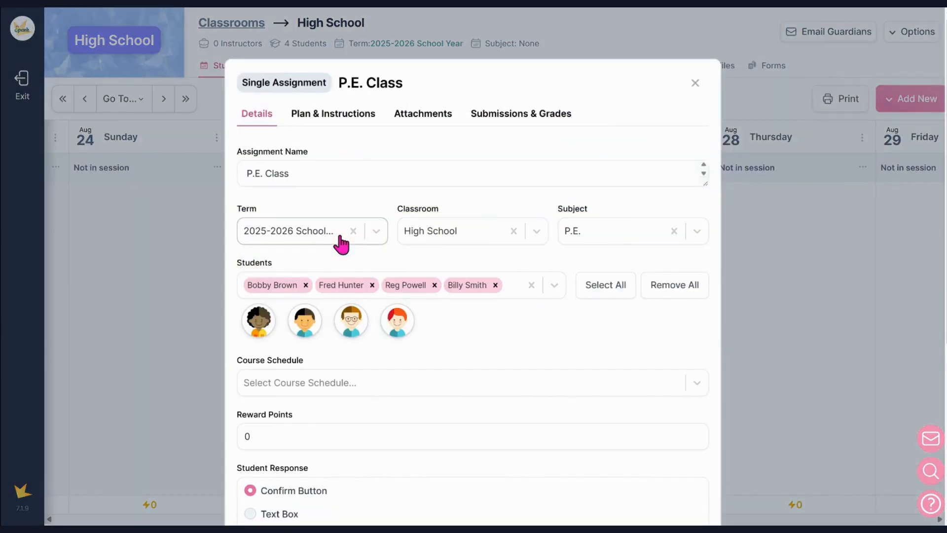
click(519, 115)
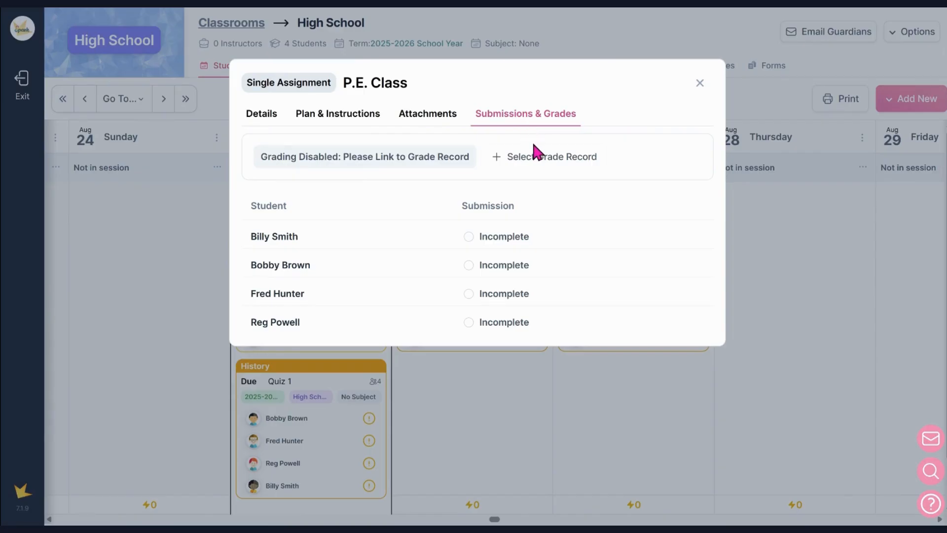
Choose the Electives 2025-26 gradebook and its P.E. grade record for linking to the P.E. Class assignment.
click(536, 162)
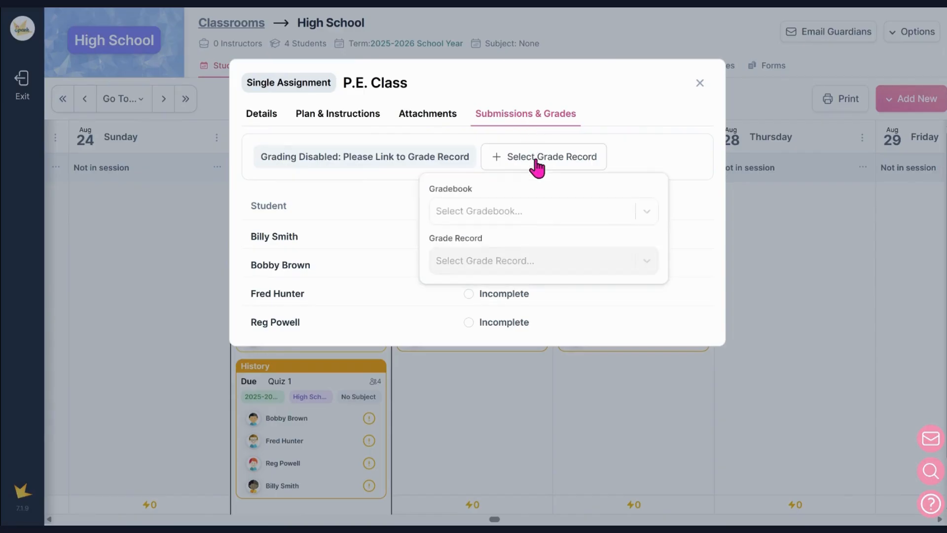
click(539, 213)
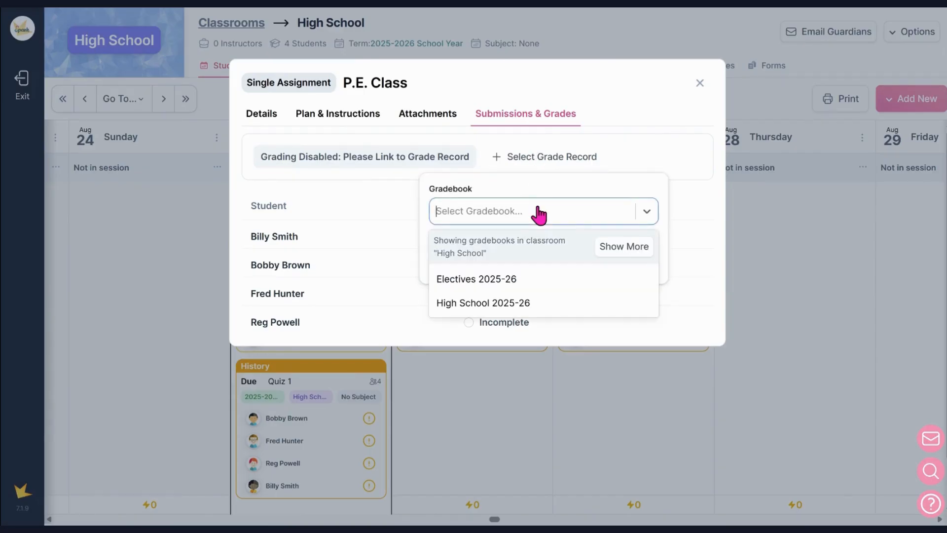
click(535, 282)
click(536, 265)
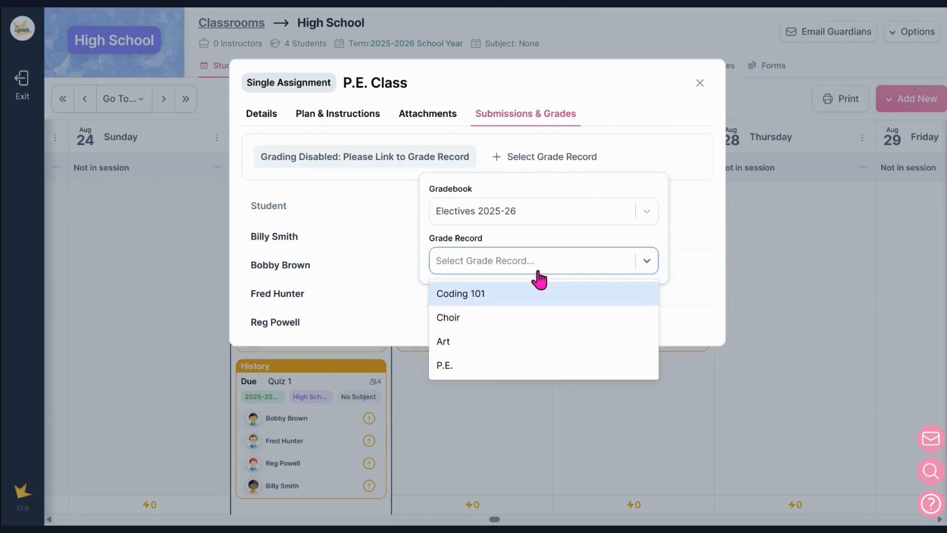
click(544, 365)
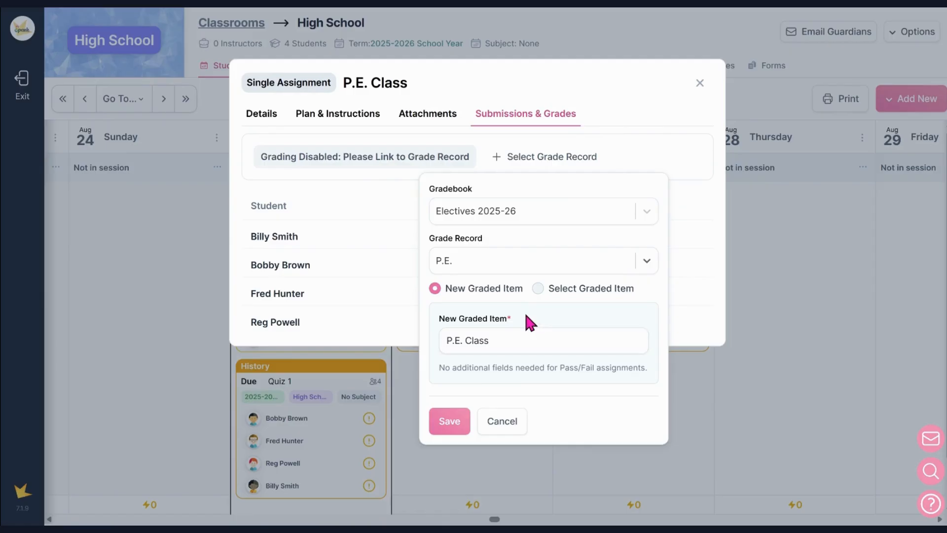
click(555, 293)
click(547, 332)
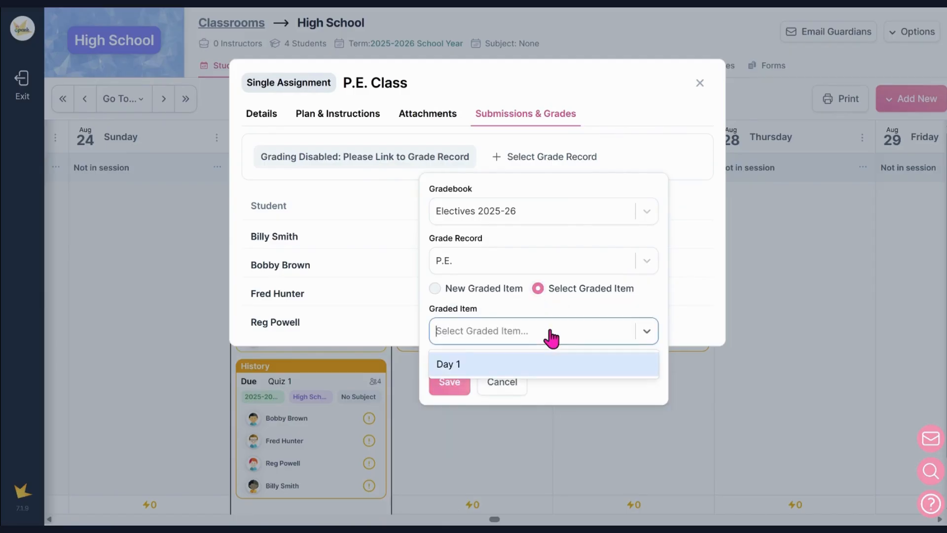
click(551, 335)
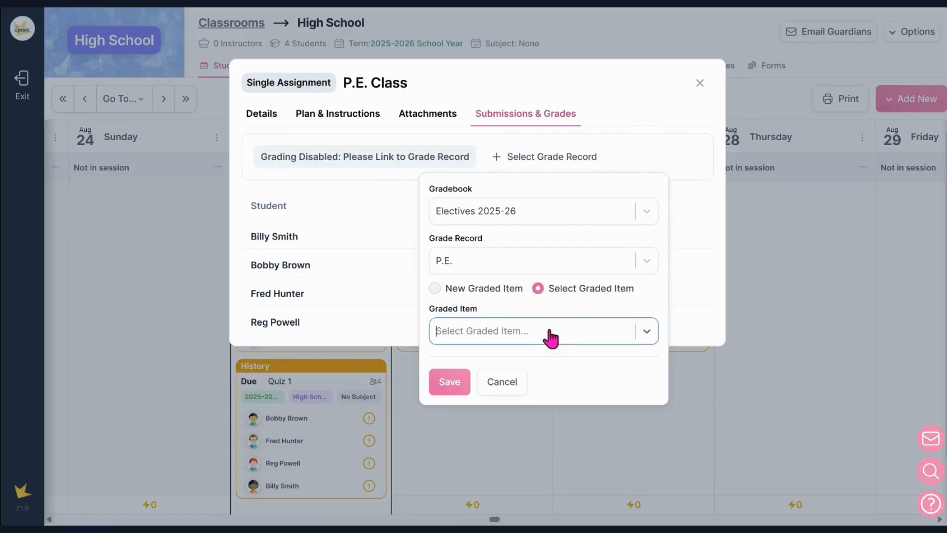
click(486, 291)
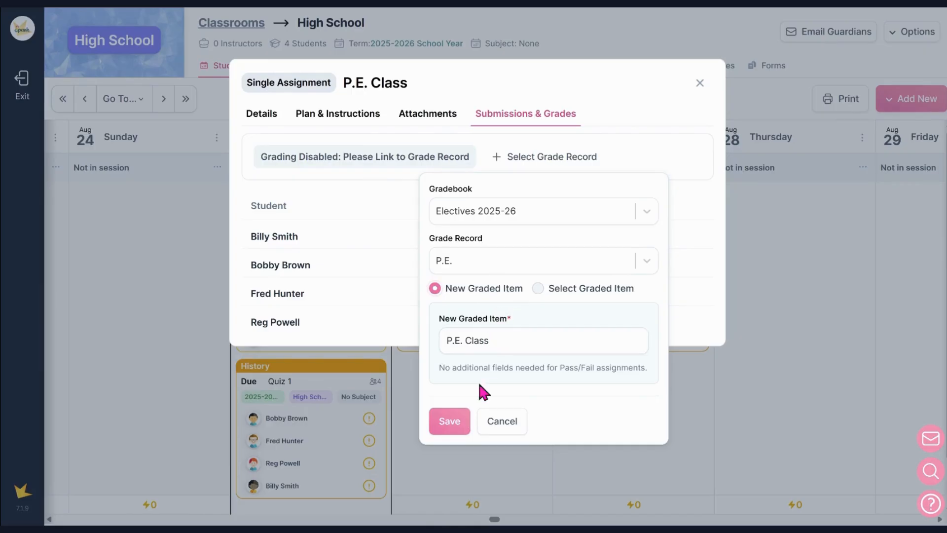
Name the new graded item P.E. Class Day 2 and save the link to the grade record.
click(494, 333)
text(Day 2)
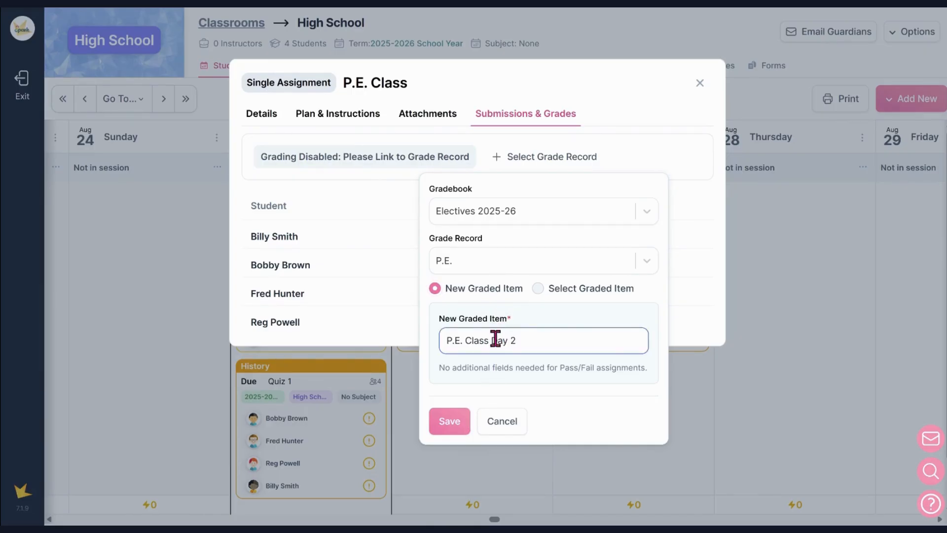
click(446, 421)
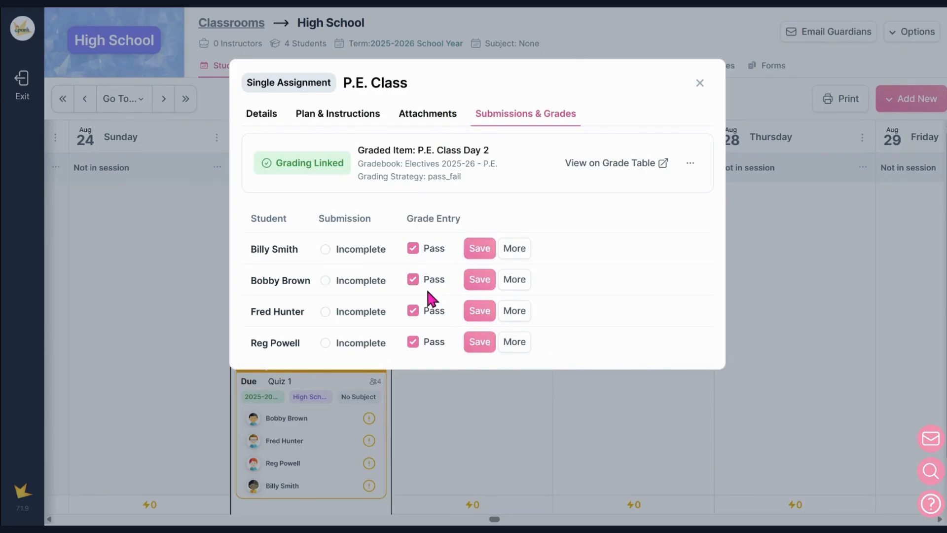
Save a fail for the third listed student and a pass for the other three, and close the assignment.
click(433, 312)
click(479, 312)
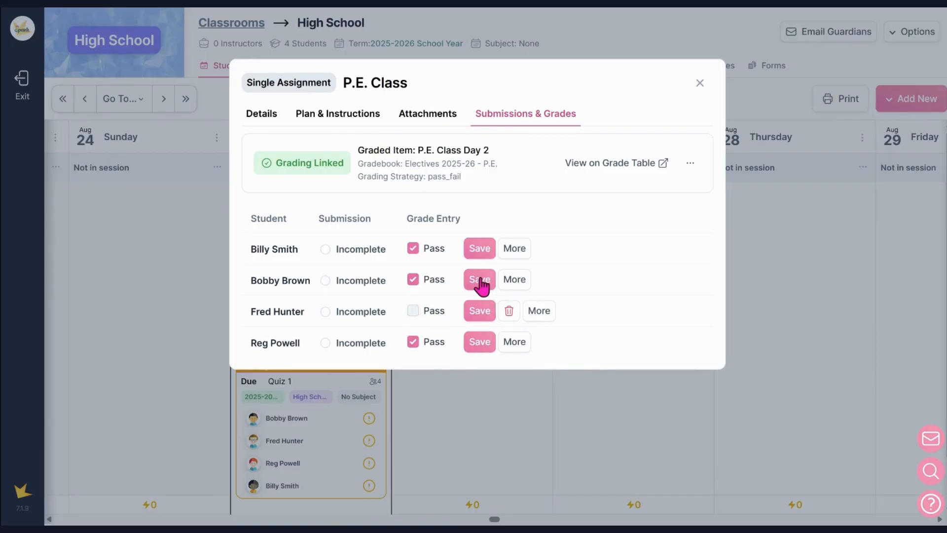
click(480, 279)
click(479, 248)
click(481, 342)
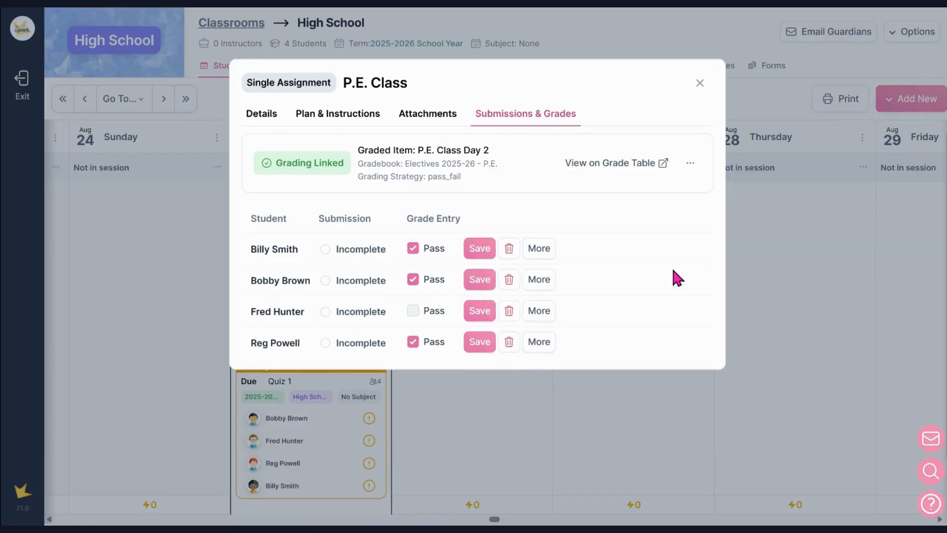
click(699, 83)
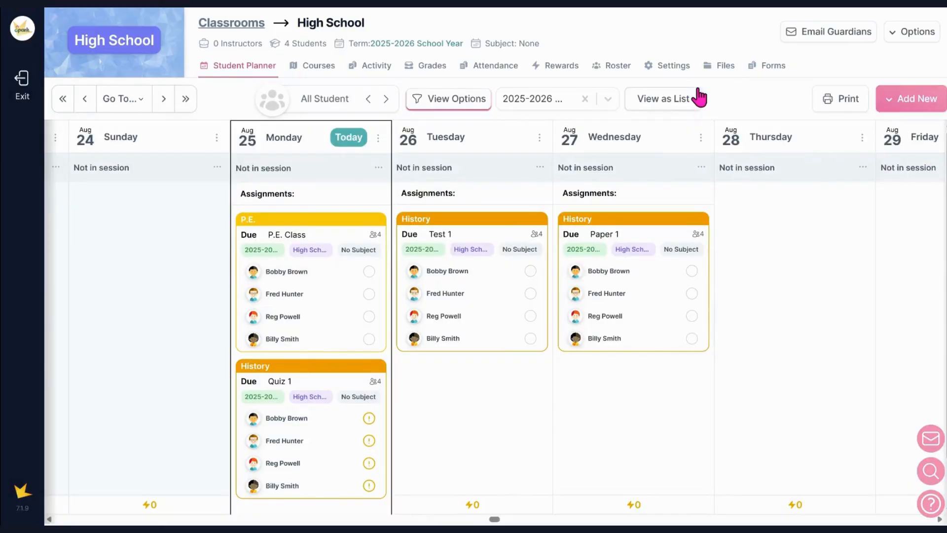
Open the P.E. grade record in the classroom's Electives 2025-26 gradebook.
click(439, 79)
click(308, 217)
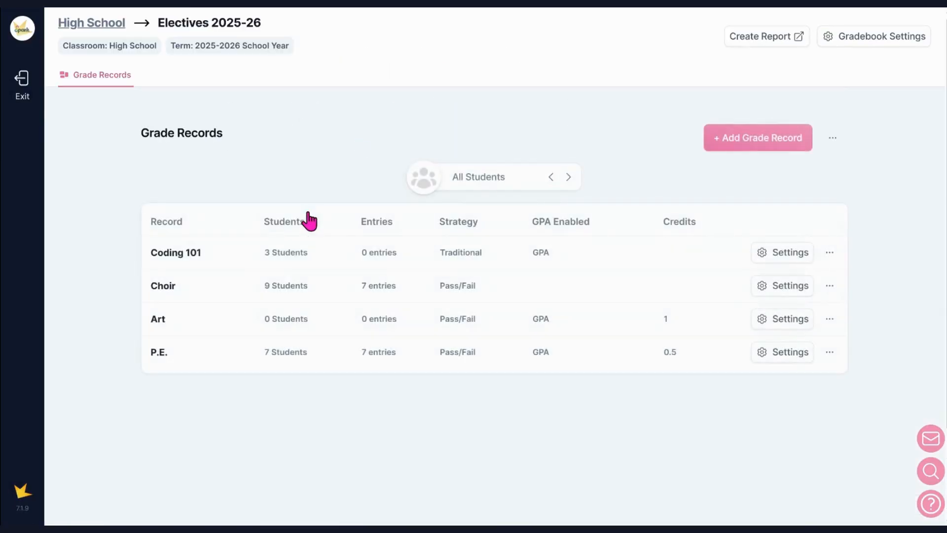
click(244, 350)
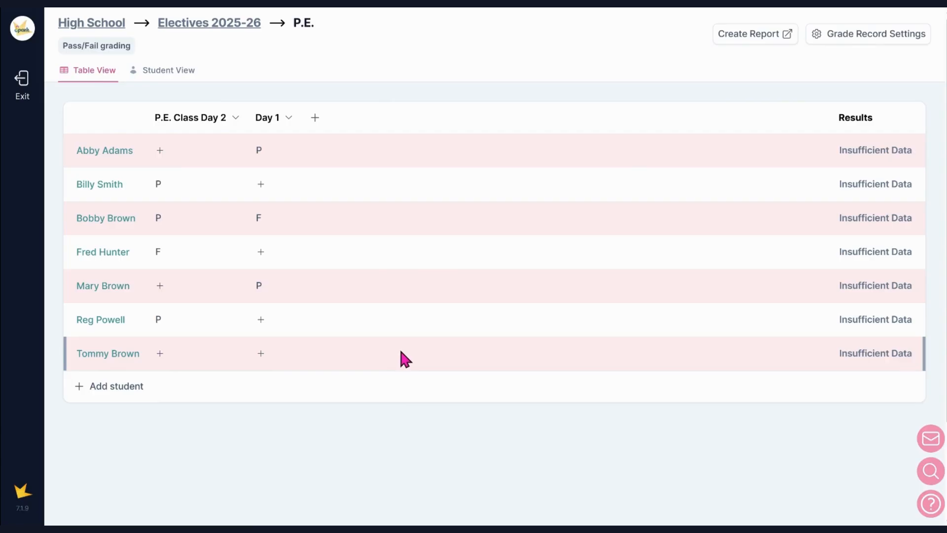
In the student view, mark the first student's final score as Passing, set the credits to .5 and save.
click(861, 151)
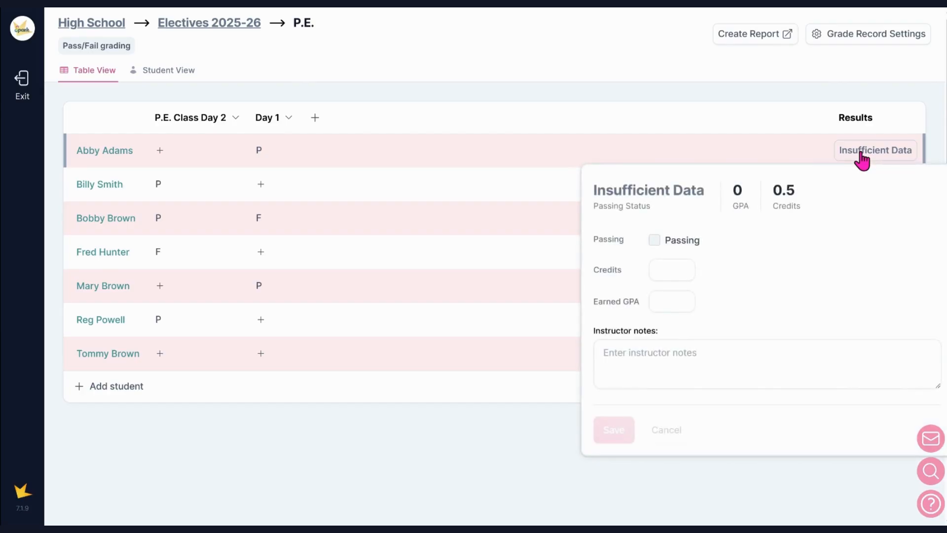
click(192, 74)
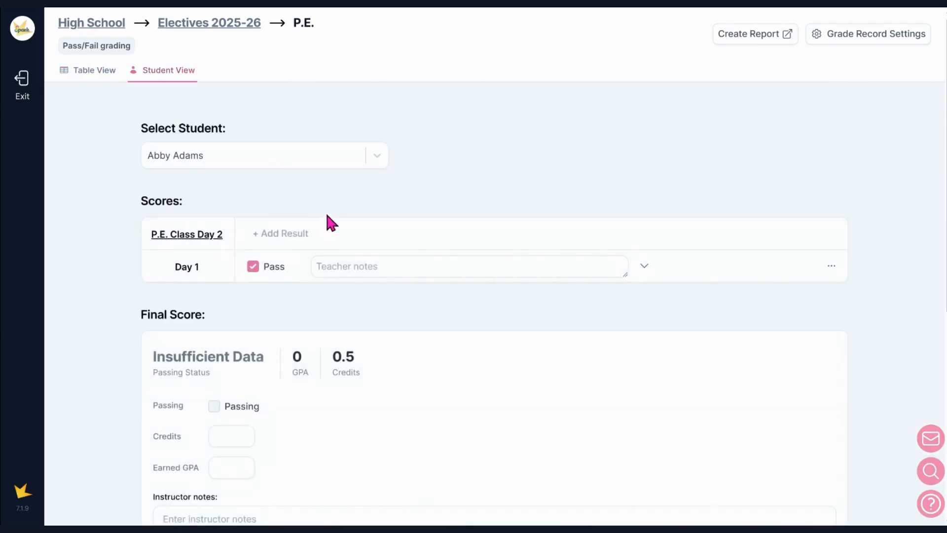
scroll(327, 220, down, 3)
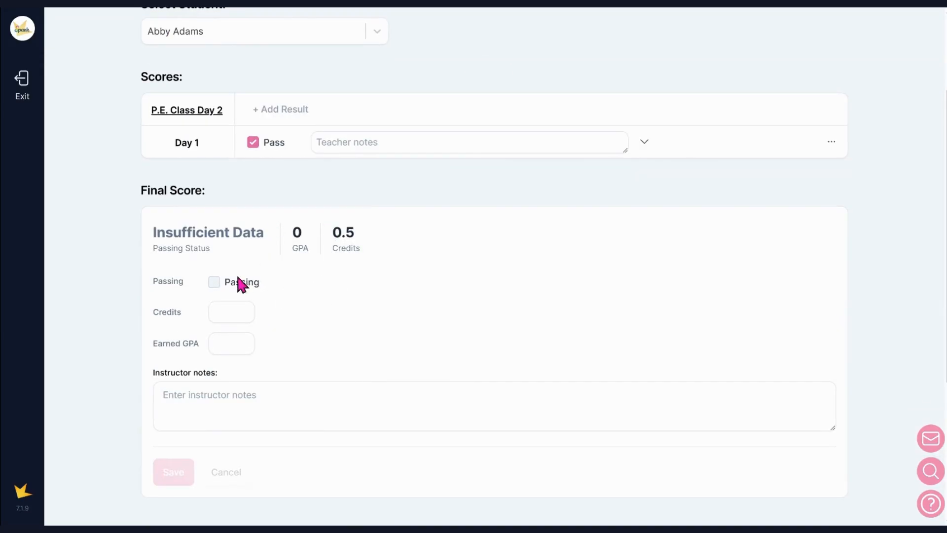
click(215, 284)
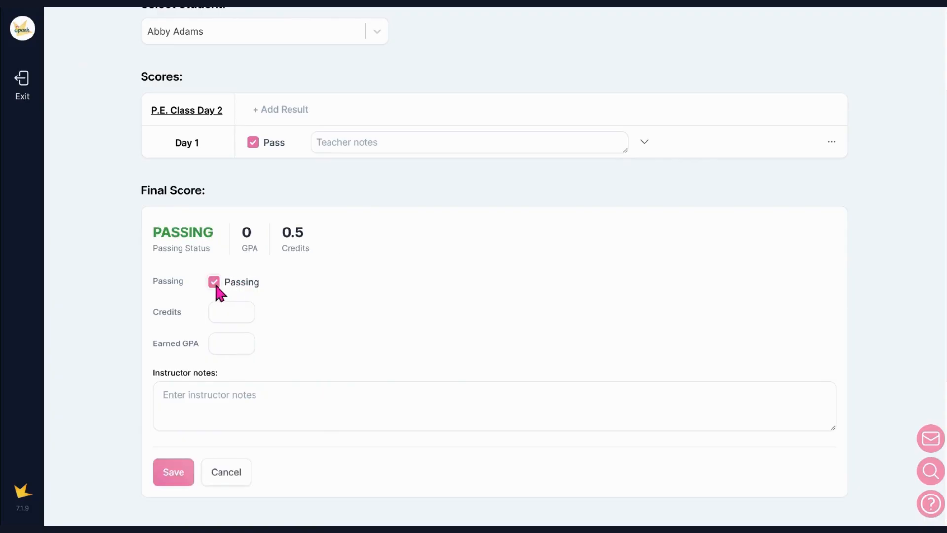
click(215, 284)
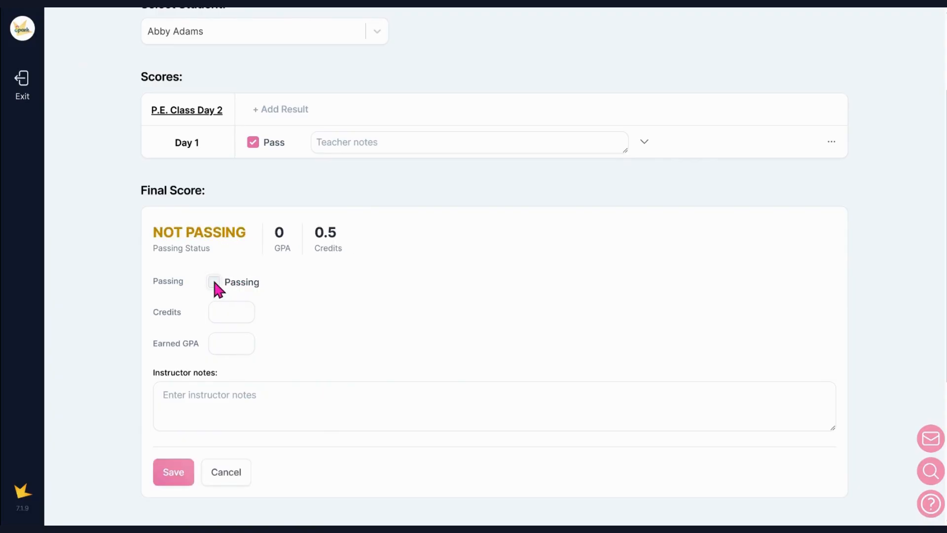
click(215, 284)
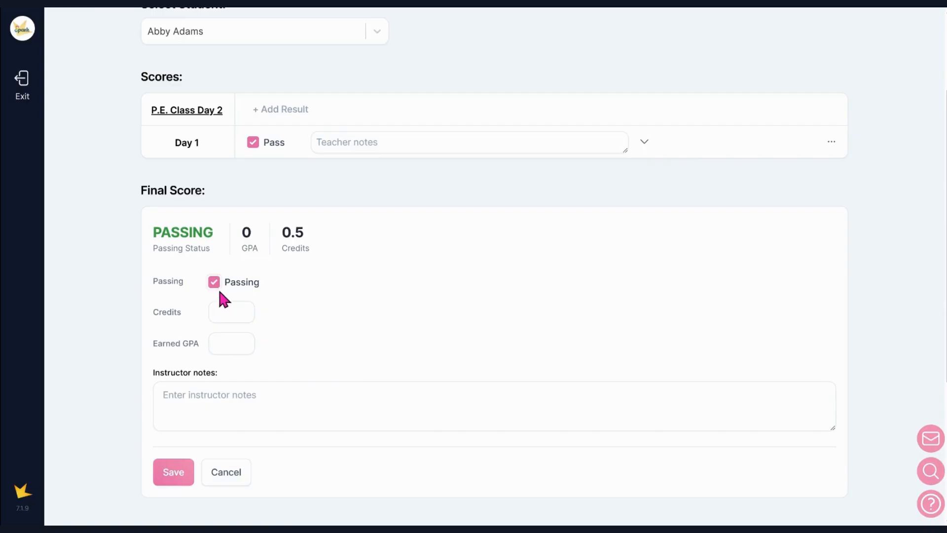
click(225, 311)
text(.5)
click(186, 473)
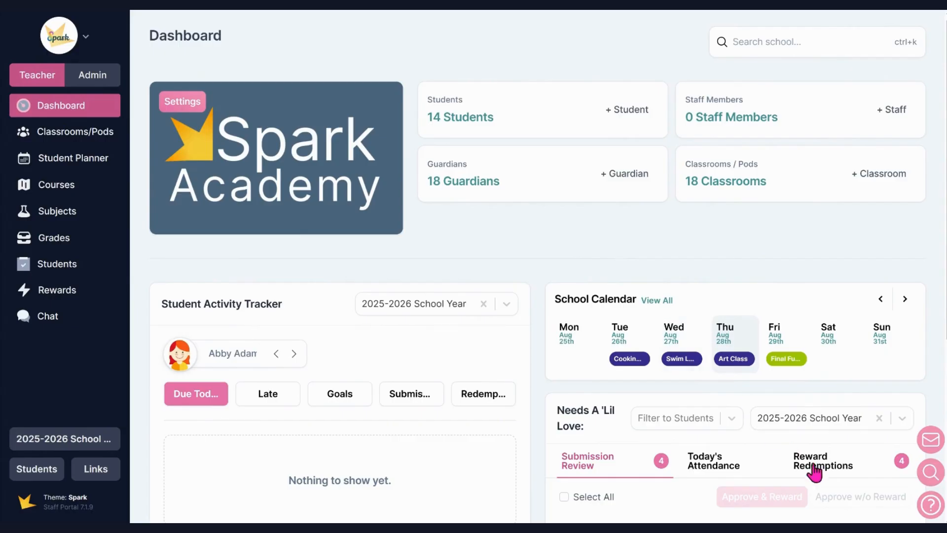
Open the help and support options from the school dashboard.
click(931, 508)
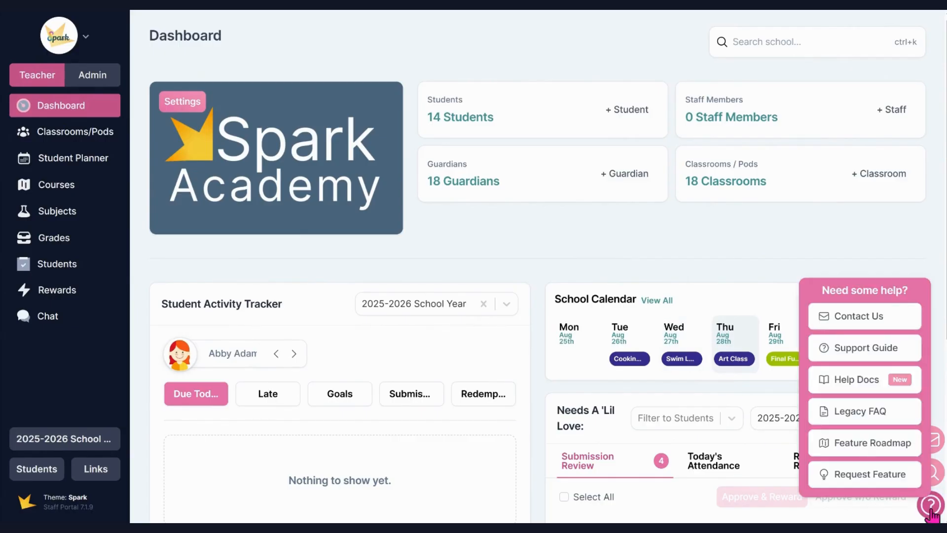